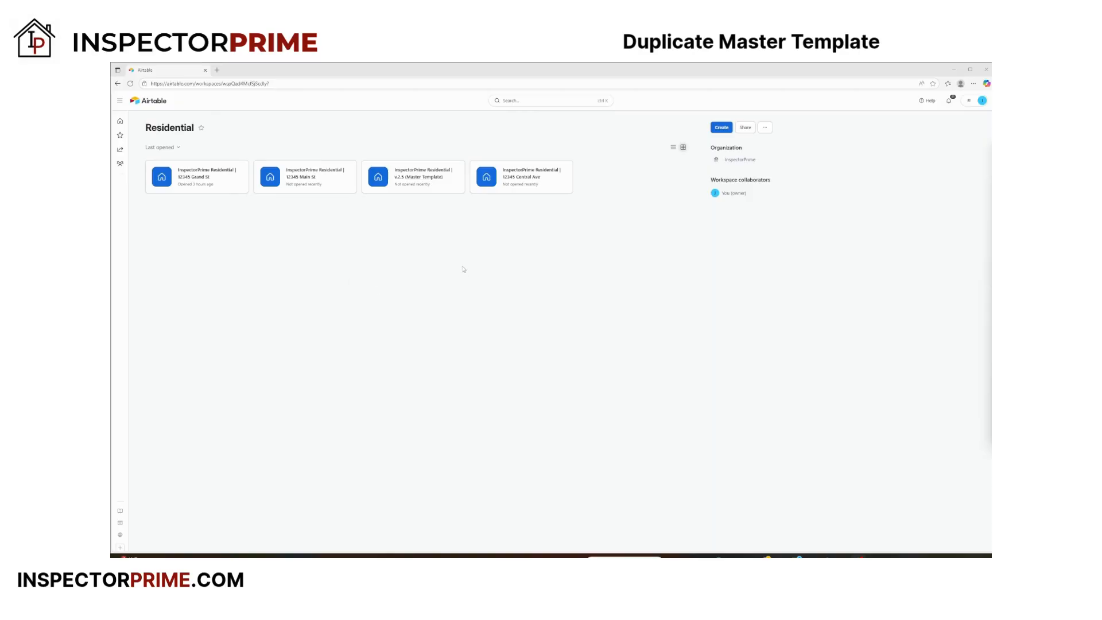
Start duplicating the v.2.5 (Master Template) base and replace the version suffix in the copy's name with the property's street address
mouse_move(420, 185)
mouse_move(423, 191)
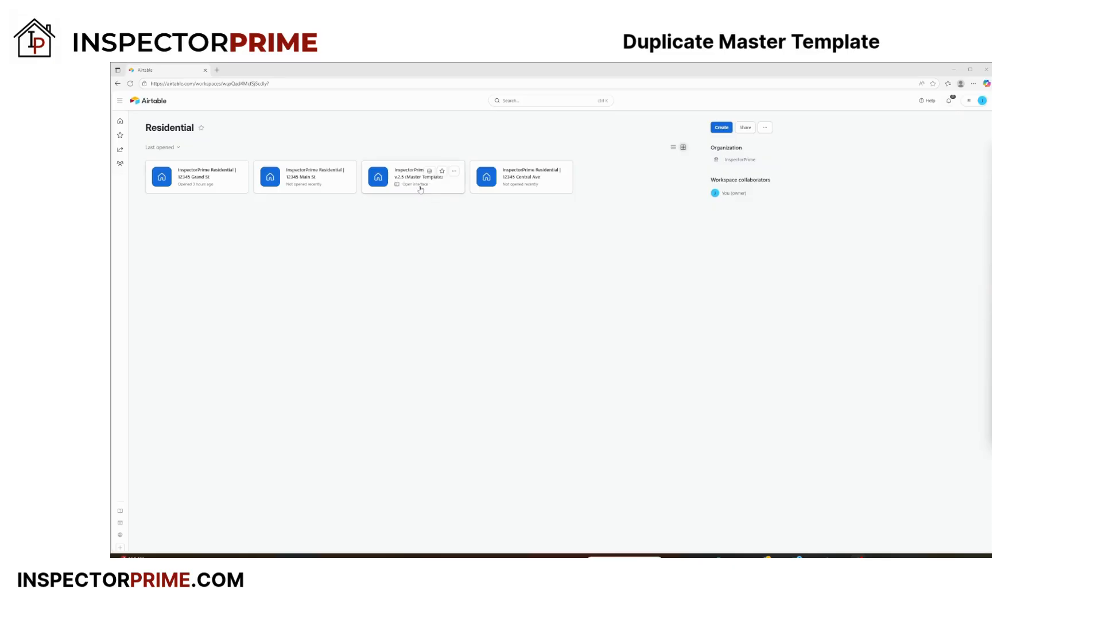
click(455, 175)
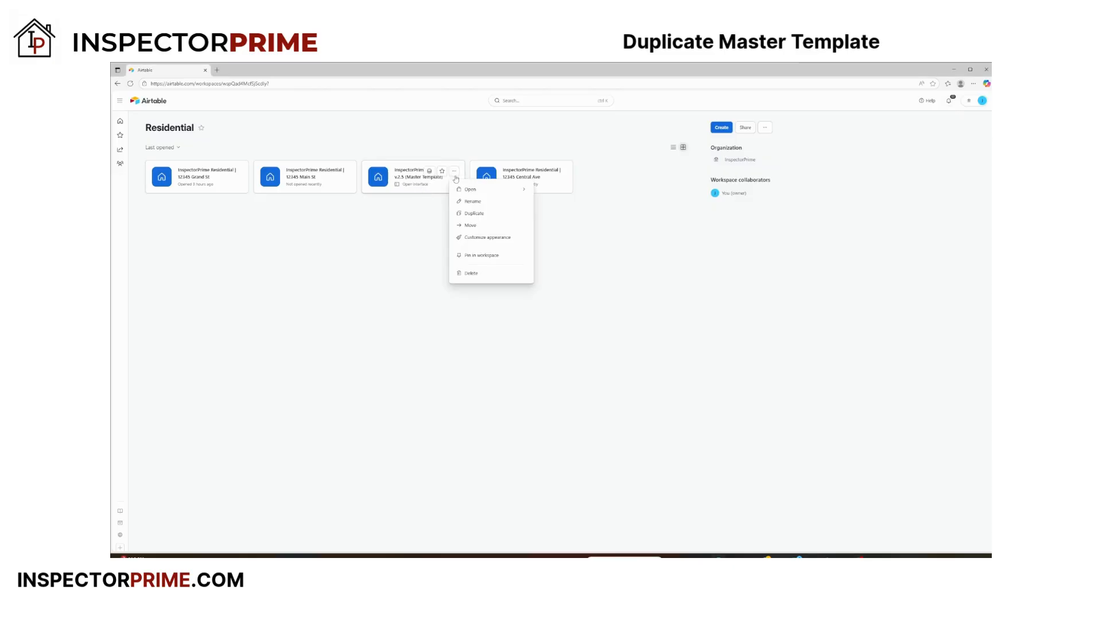
click(473, 214)
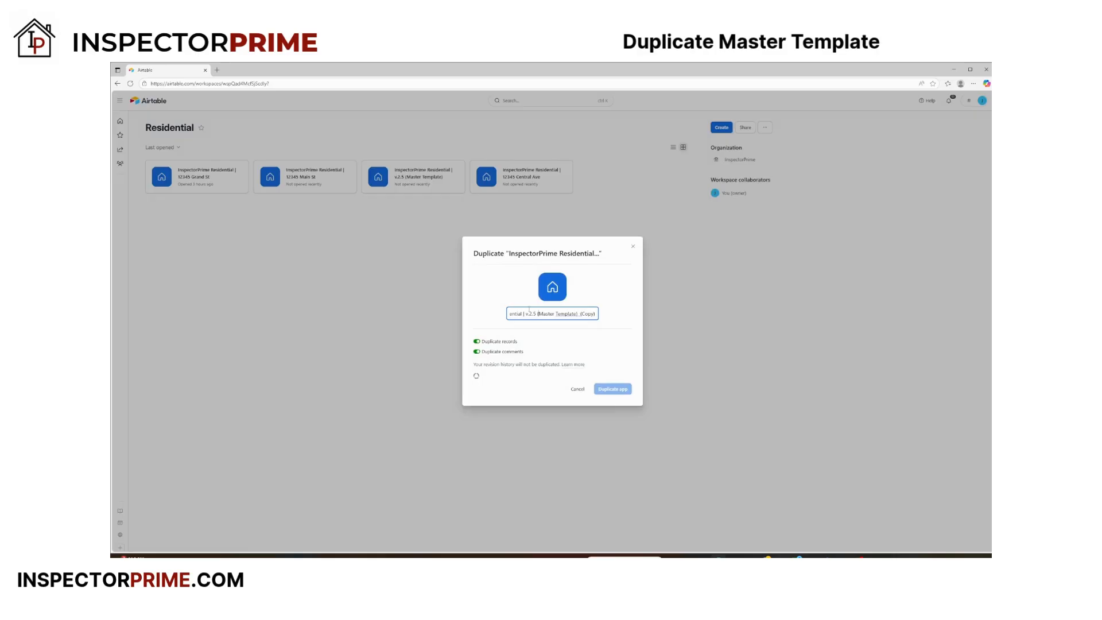
click(568, 303)
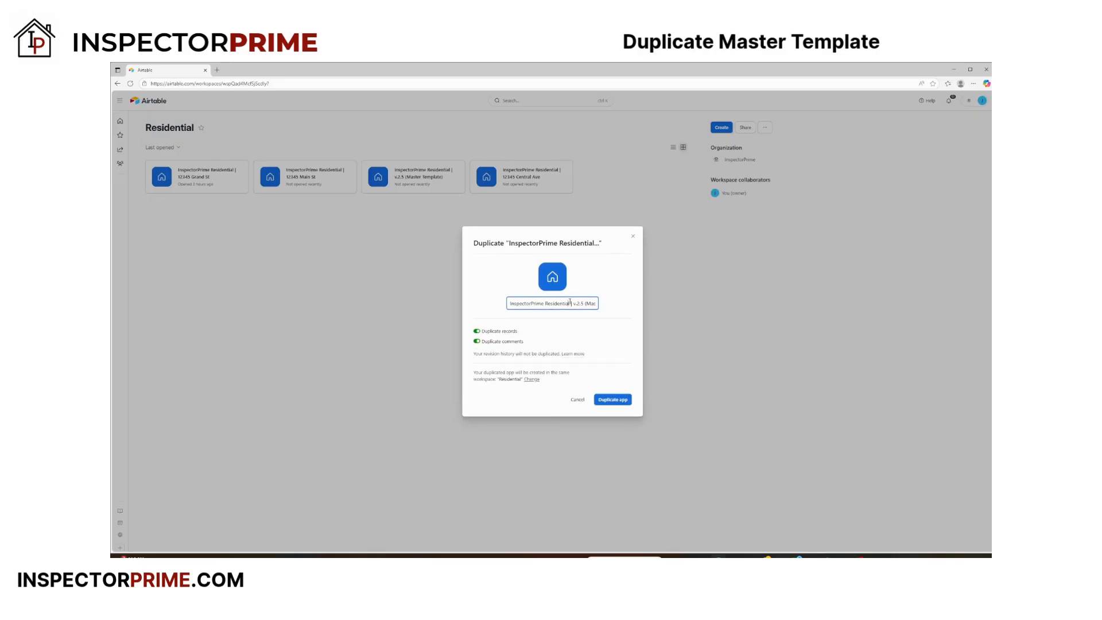
drag(573, 303, 615, 307)
Exclude comments from the duplicate, create the app, and dismiss the duplication dialog
click(477, 342)
click(616, 402)
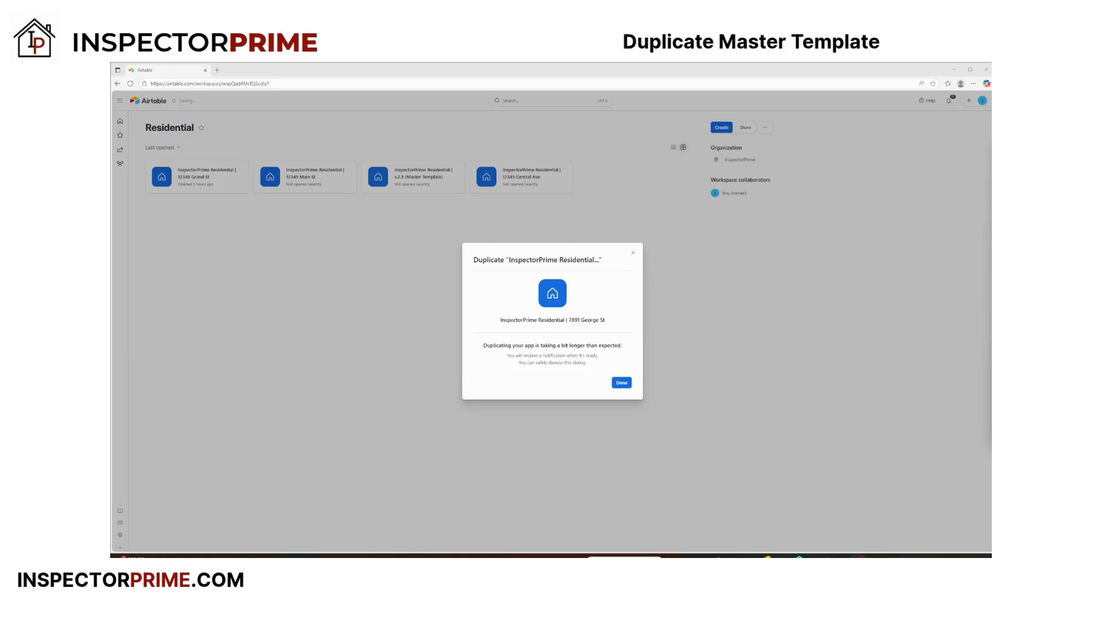
click(621, 383)
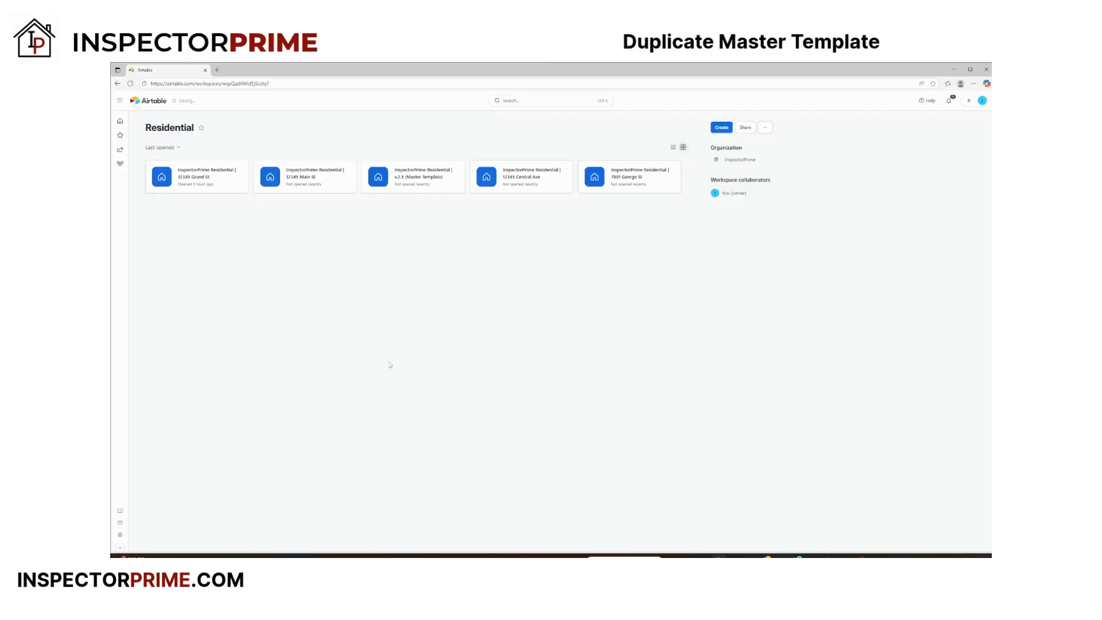
Search the workspace for "george" to locate the duplicated app, and close the search
click(516, 103)
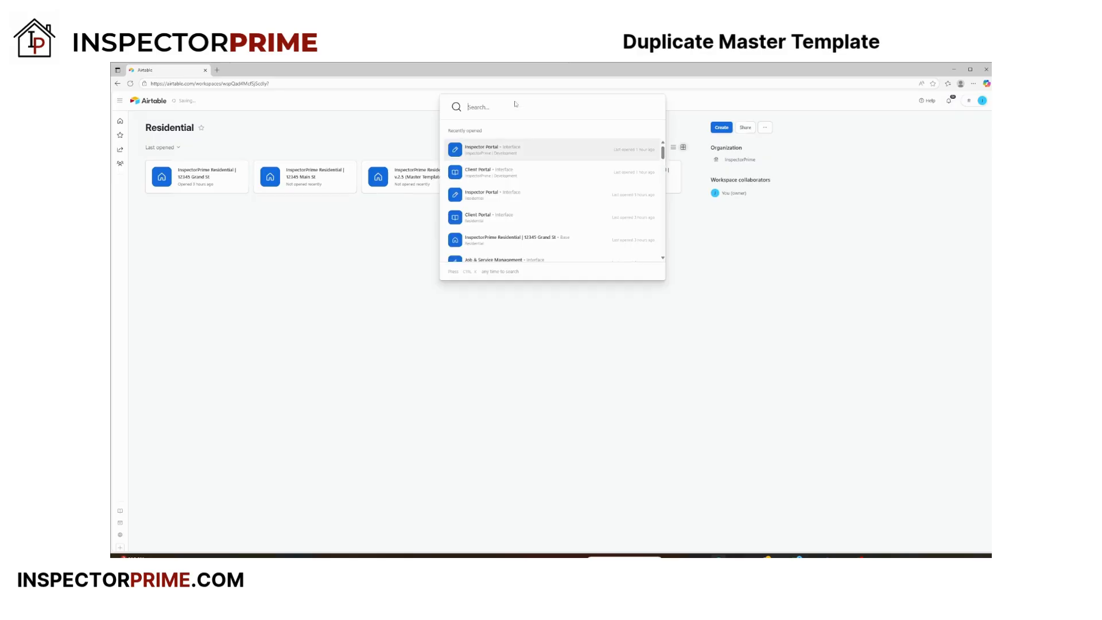
click(515, 379)
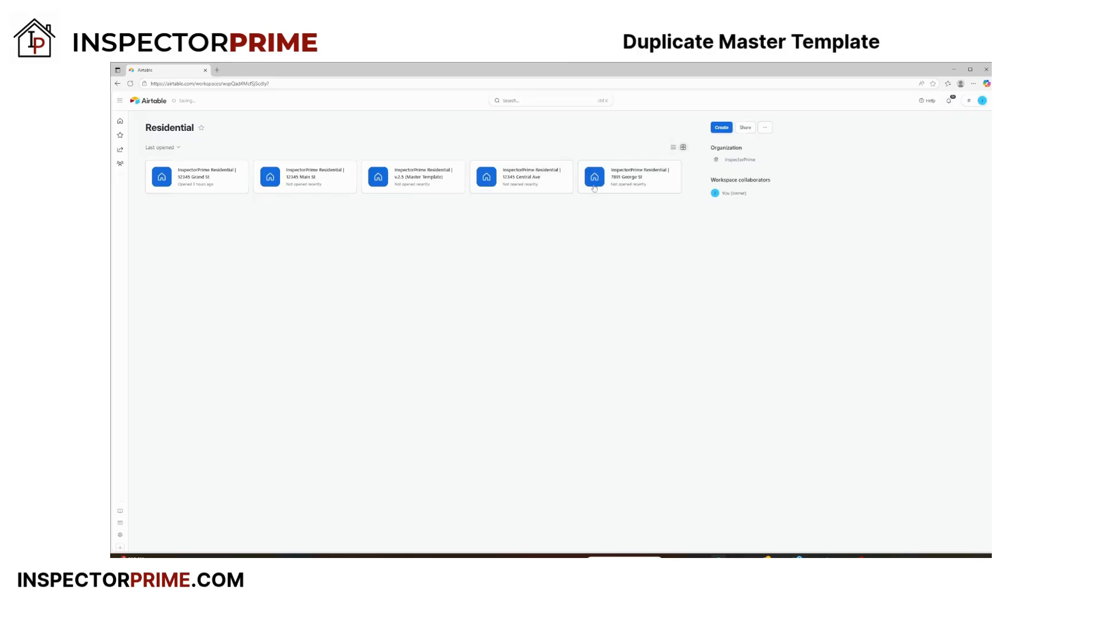
click(518, 103)
text(george)
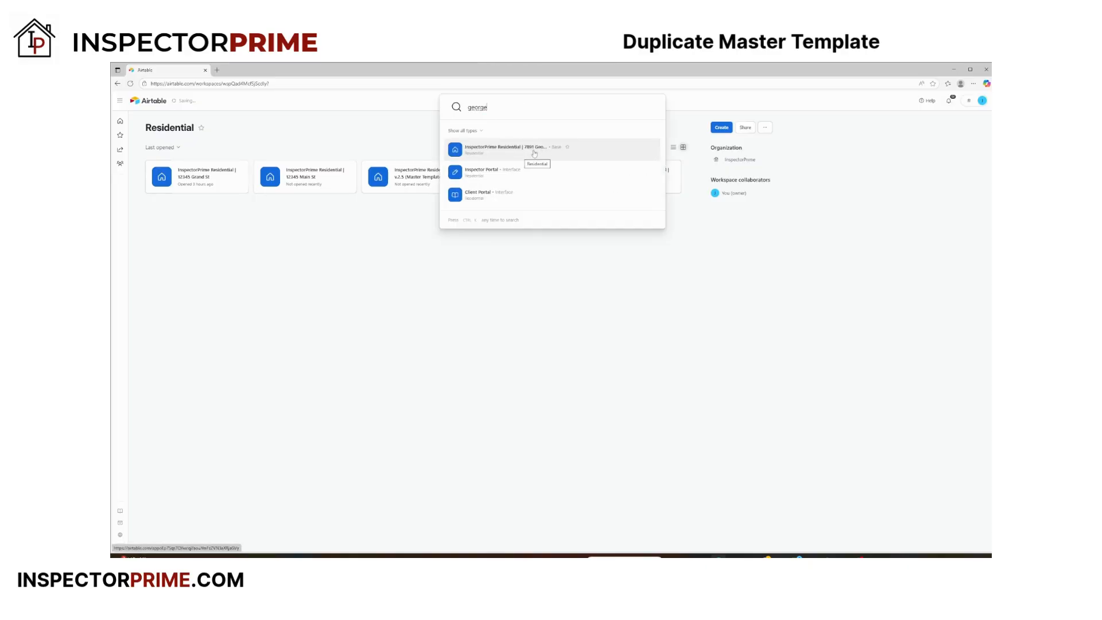
click(649, 295)
Open the duplicated app's interface, widen its navigation sidebar slightly, and go to the Inspector Portal's Property Details (Systems) page
mouse_move(619, 187)
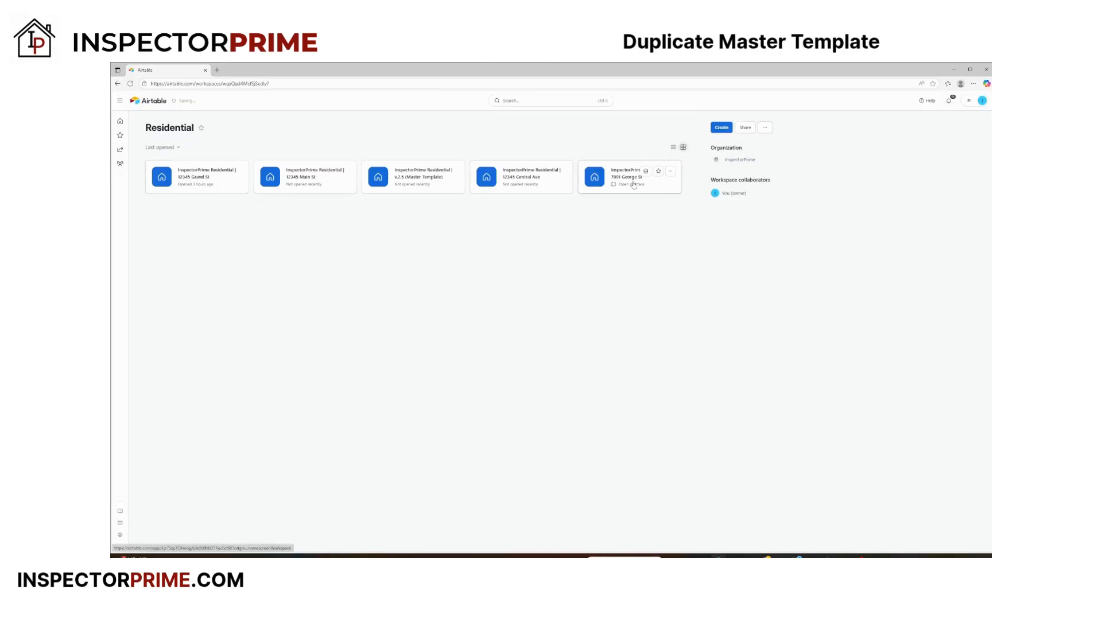
click(620, 186)
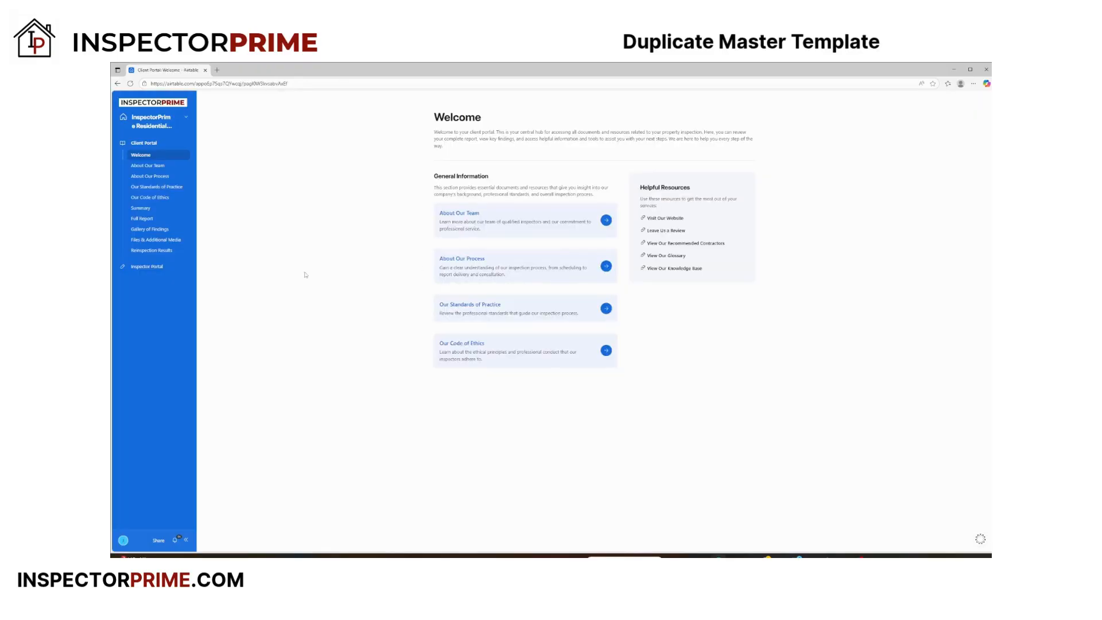
drag(197, 137, 206, 136)
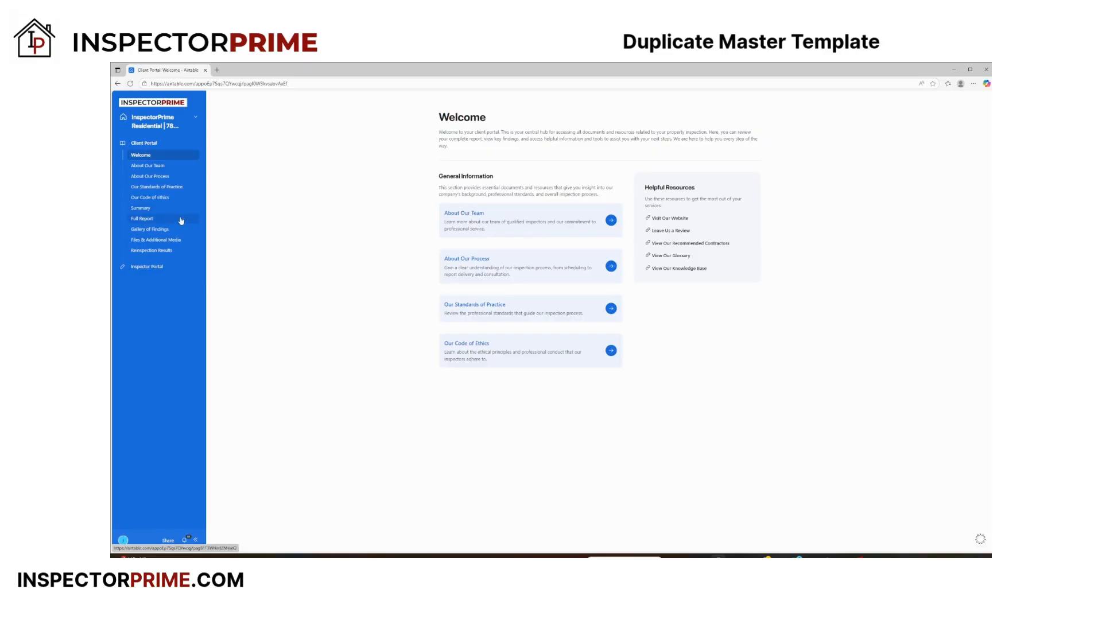
click(134, 267)
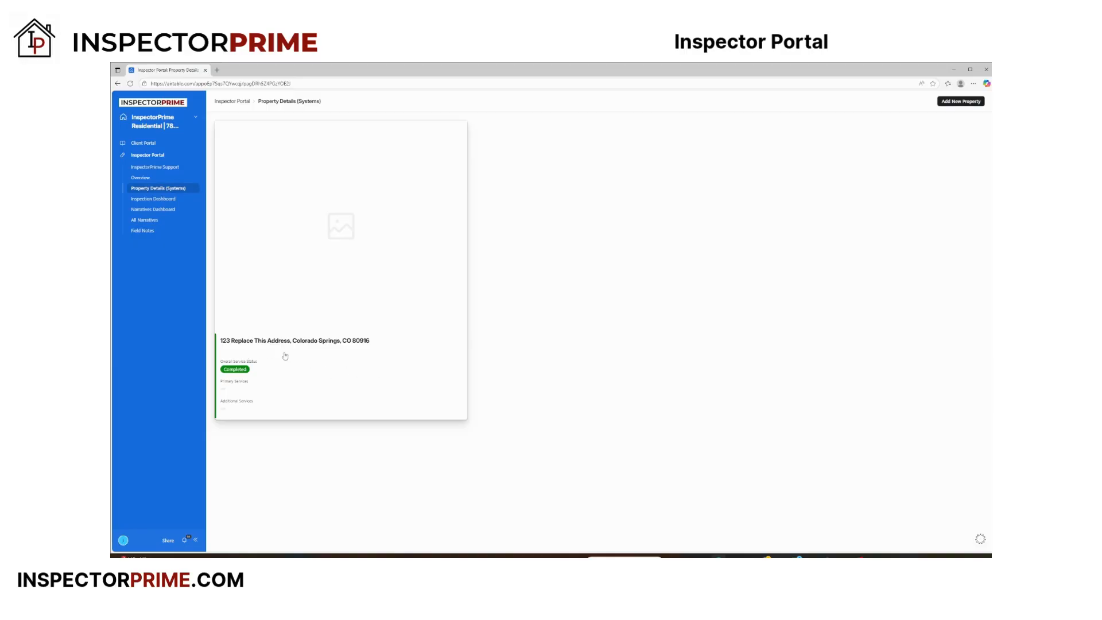
Open the placeholder property record and replace its title with the inspected property's street address
click(325, 369)
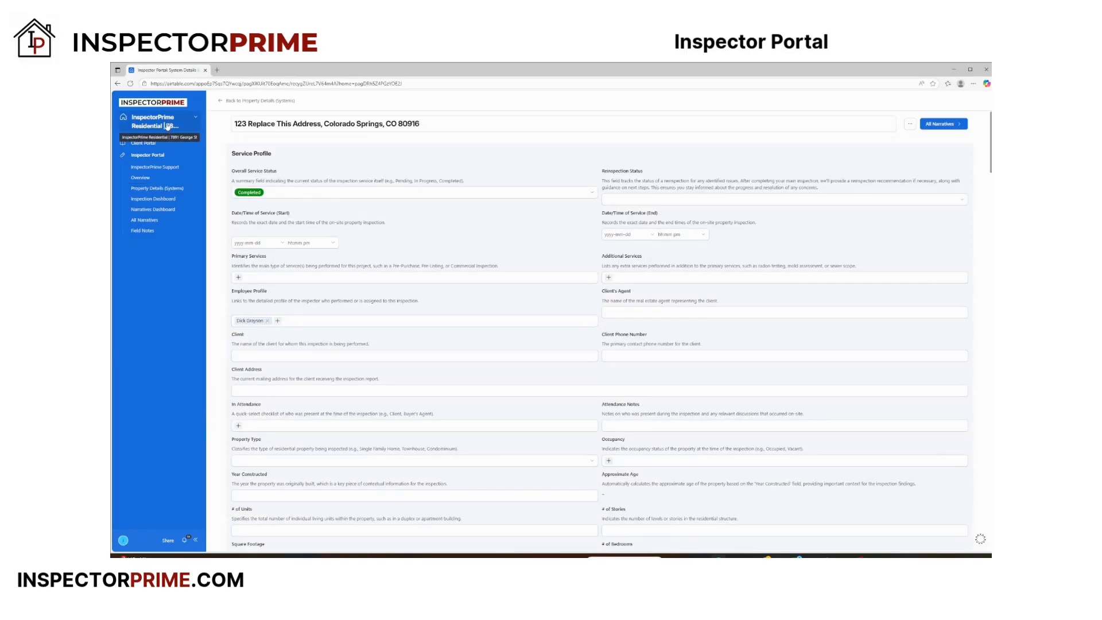
click(408, 121)
drag(444, 124, 233, 124)
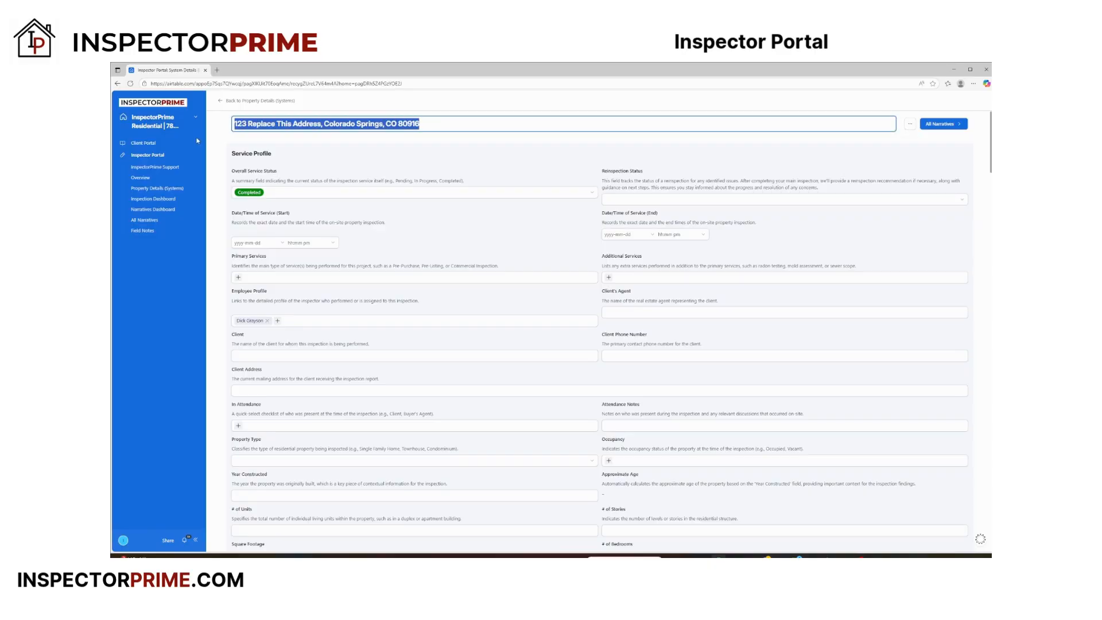
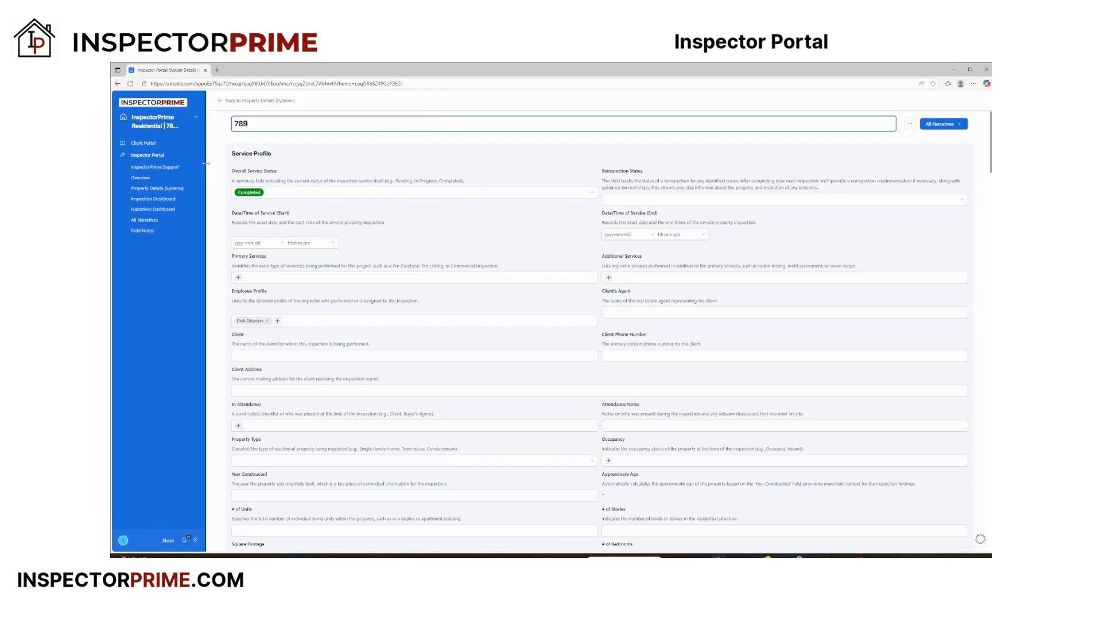
click(433, 216)
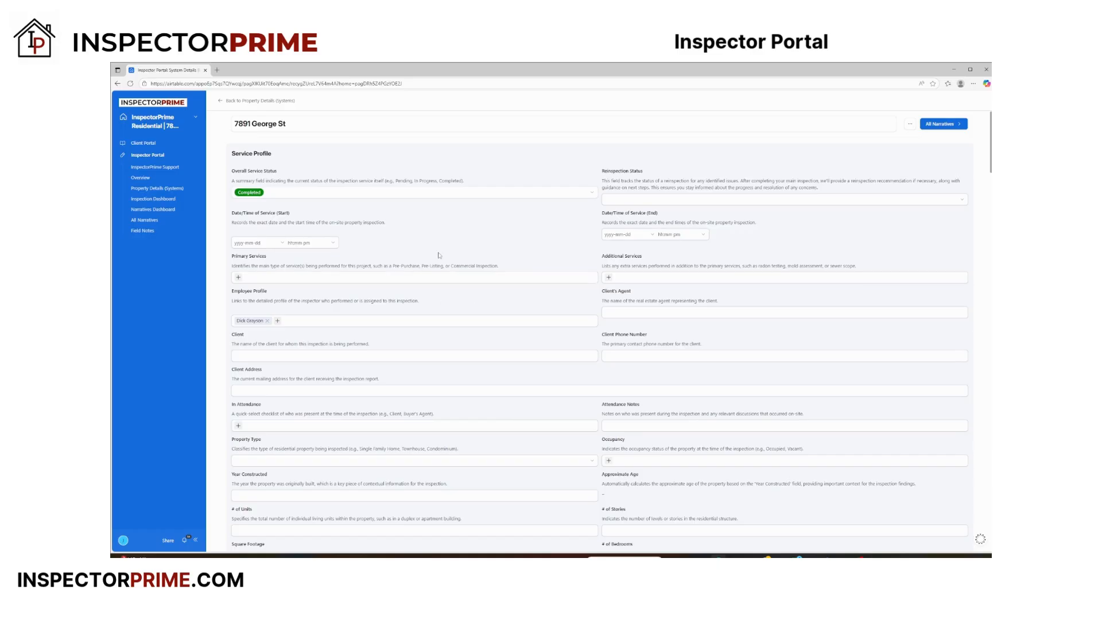
Set the service to start on 2025-10-16 at 9:00am and end on 2025-10-16 at 12:00pm
click(279, 245)
click(294, 303)
click(311, 244)
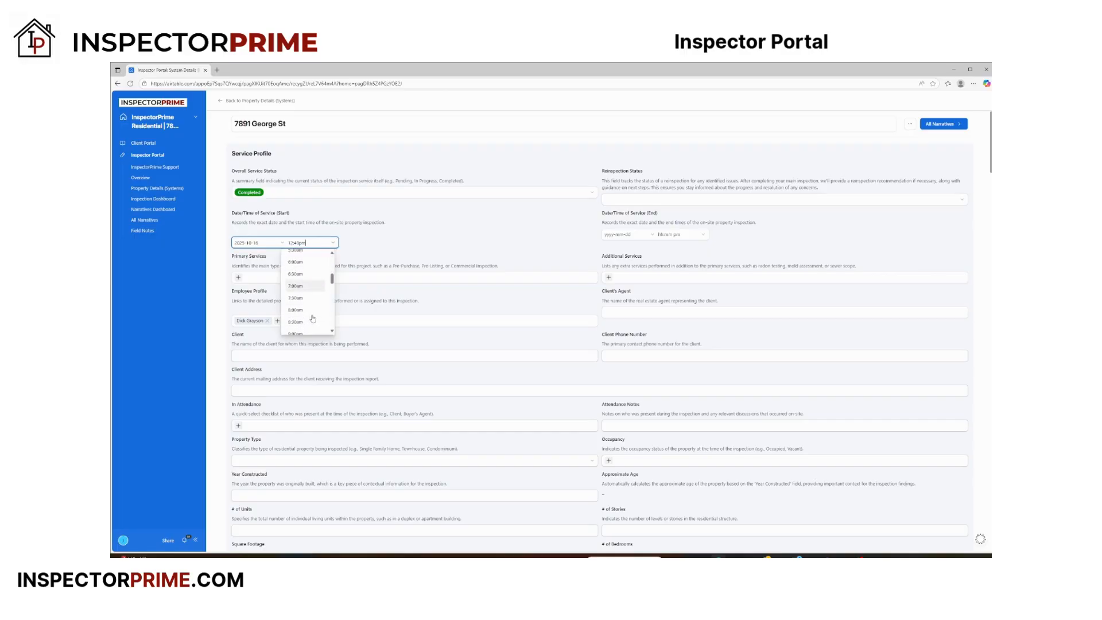
click(310, 311)
click(637, 236)
click(665, 293)
click(671, 234)
scroll(680, 307, down, 3)
click(667, 292)
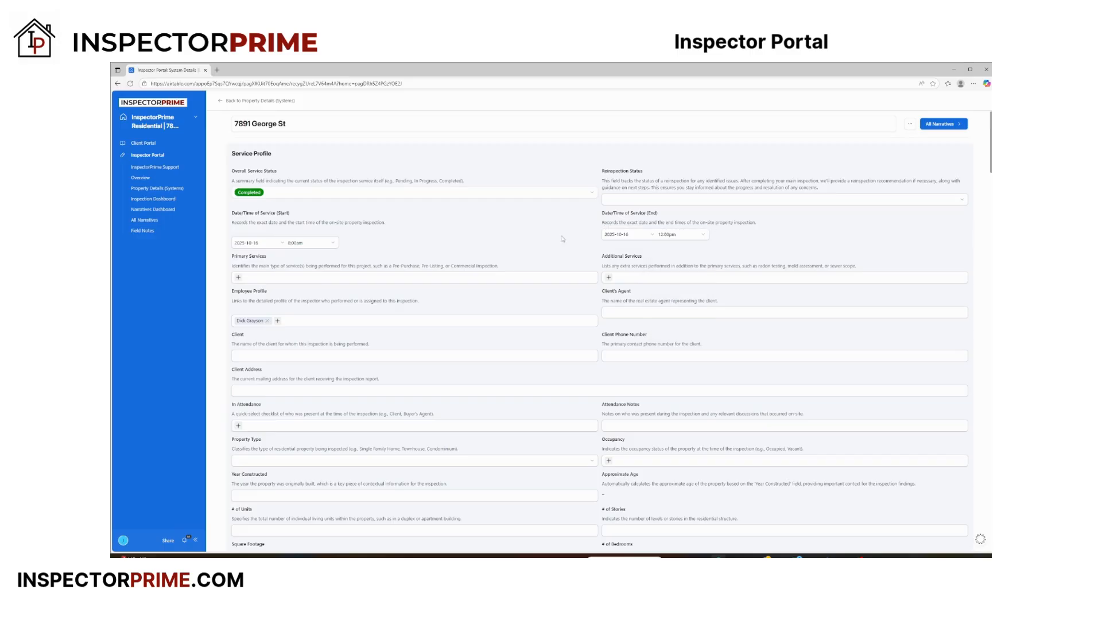
Add Pre-Purchase Inspection as the primary service and Sewer Scope as the additional service
click(238, 278)
click(291, 342)
click(608, 277)
scroll(654, 342, down, 4)
scroll(655, 342, down, 3)
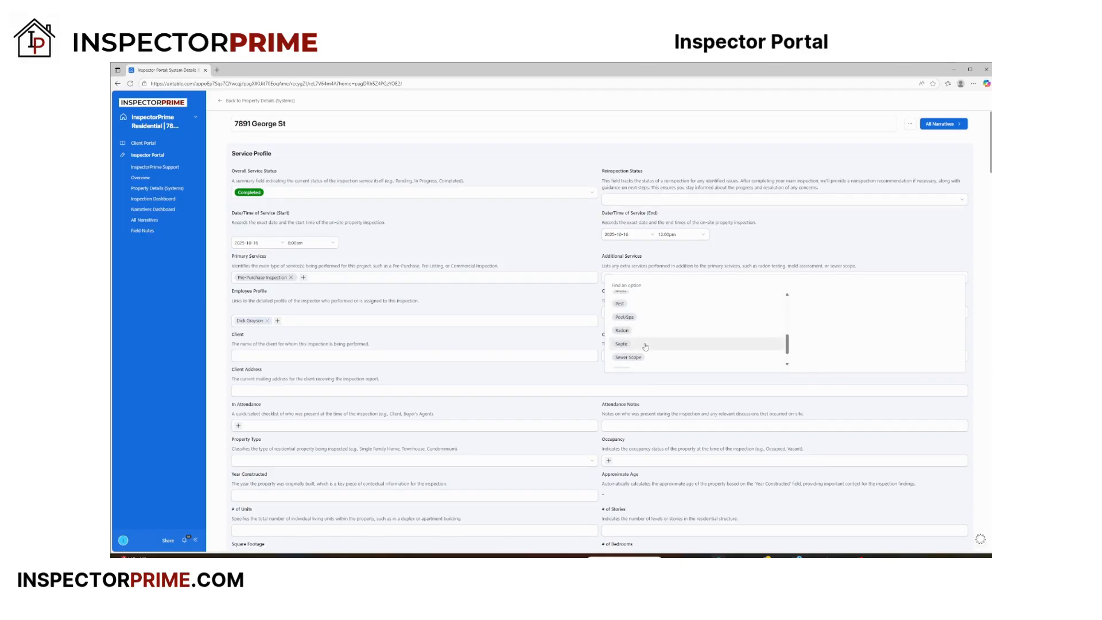
click(634, 357)
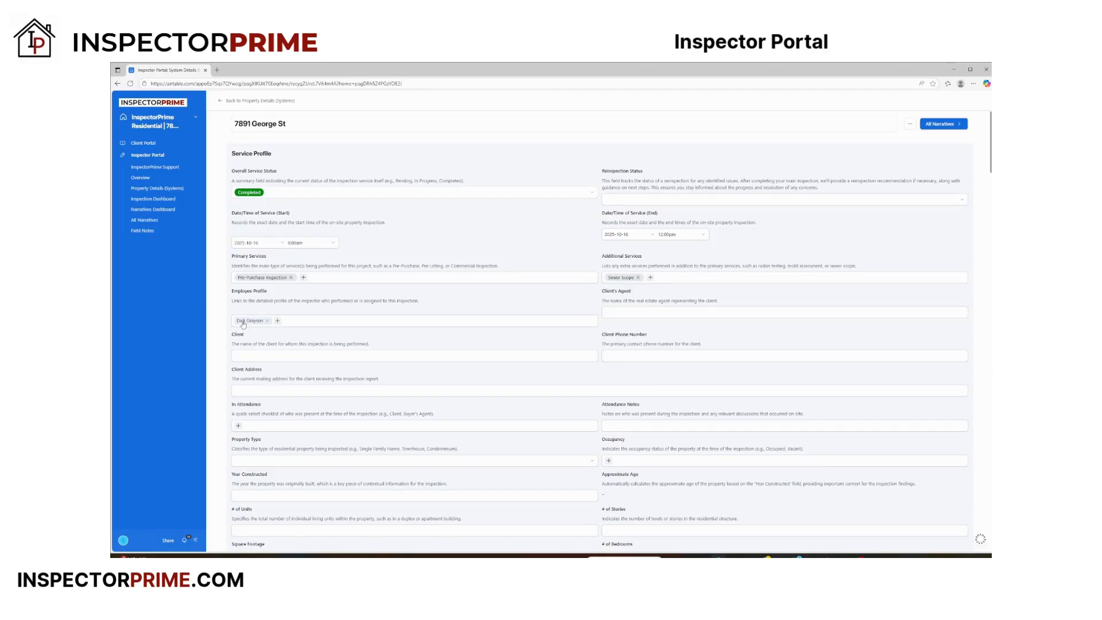
Check the Employee Profile link options and view the linked inspector's profile details
click(278, 321)
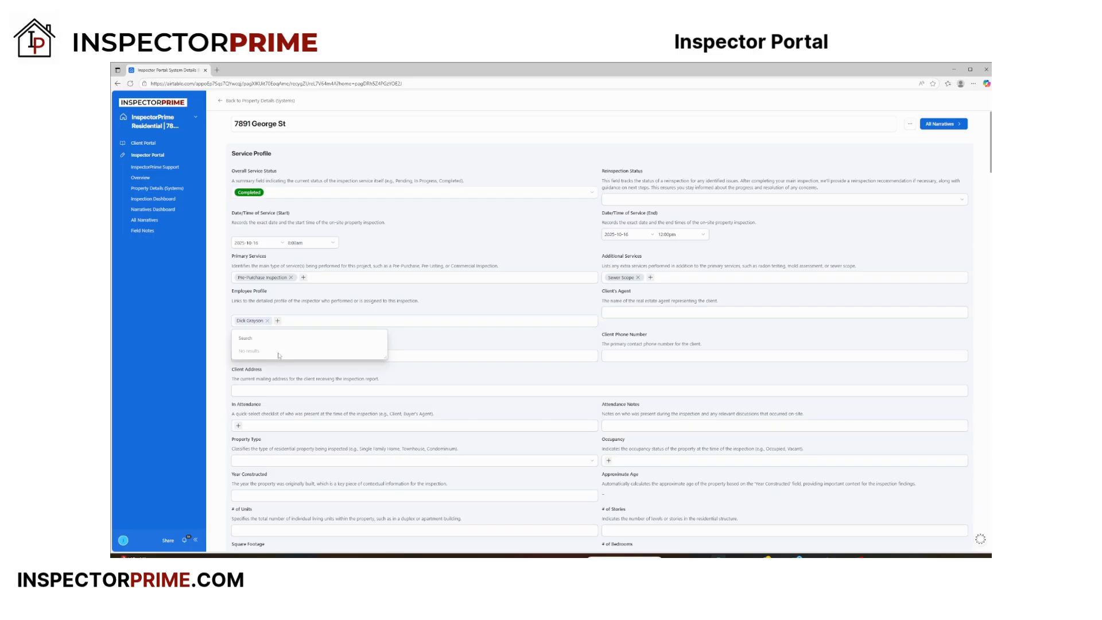
key(Escape)
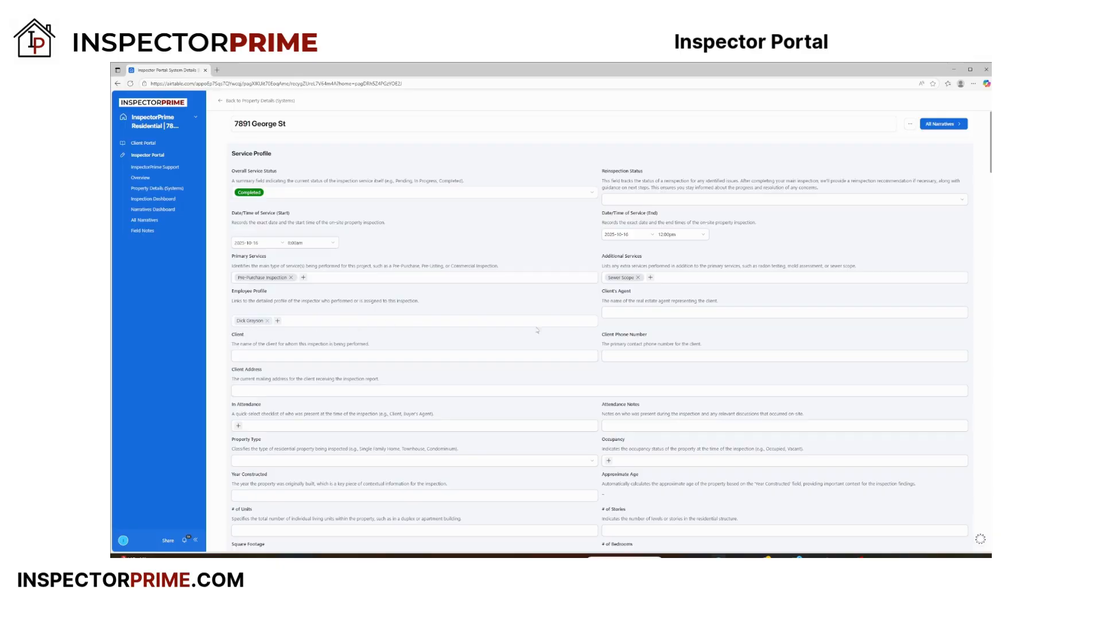
click(252, 322)
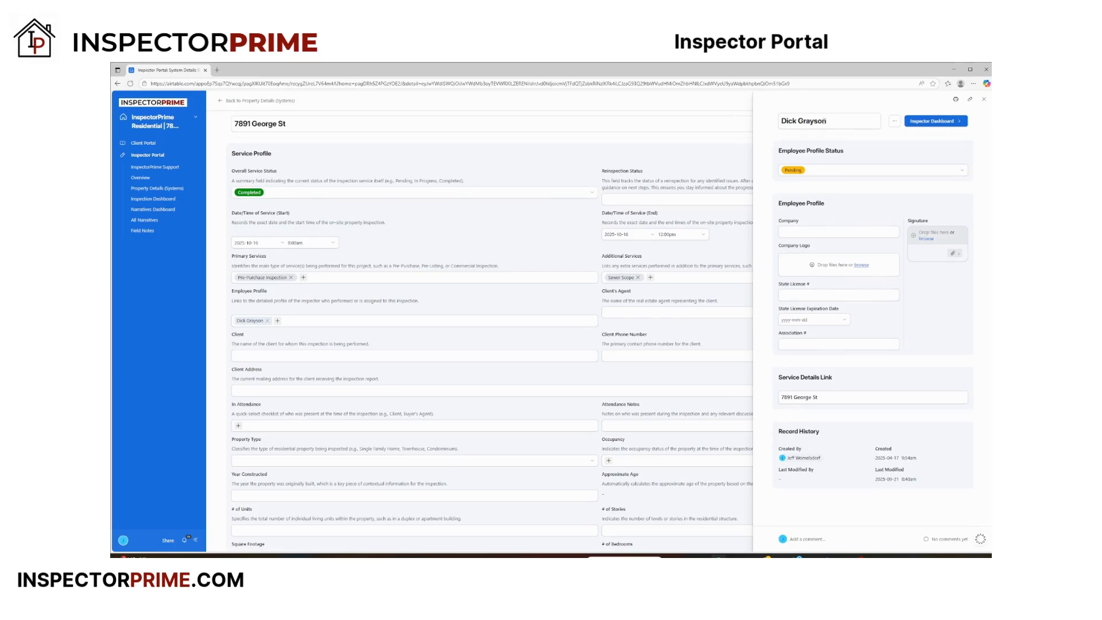
click(983, 99)
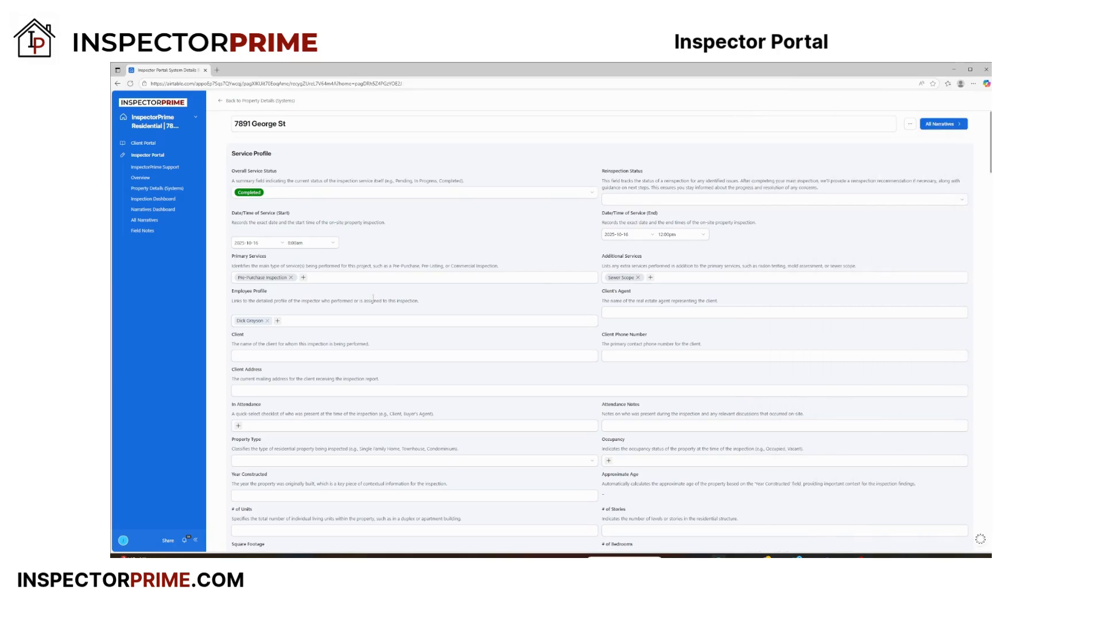
Fill in the client's name and the client's phone number in the service profile
click(615, 314)
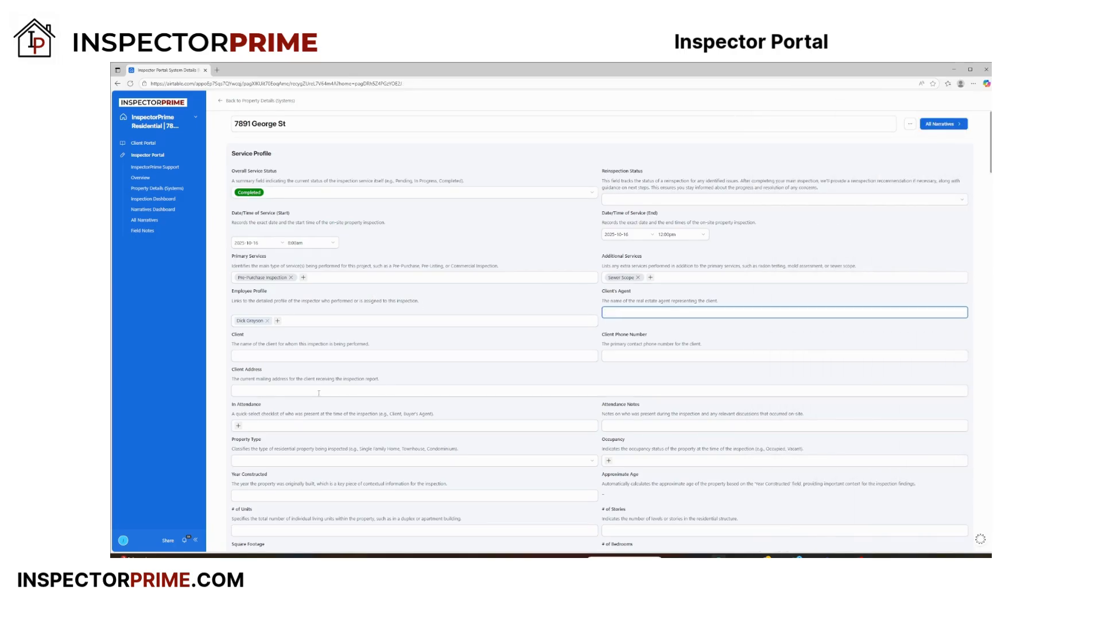
click(253, 357)
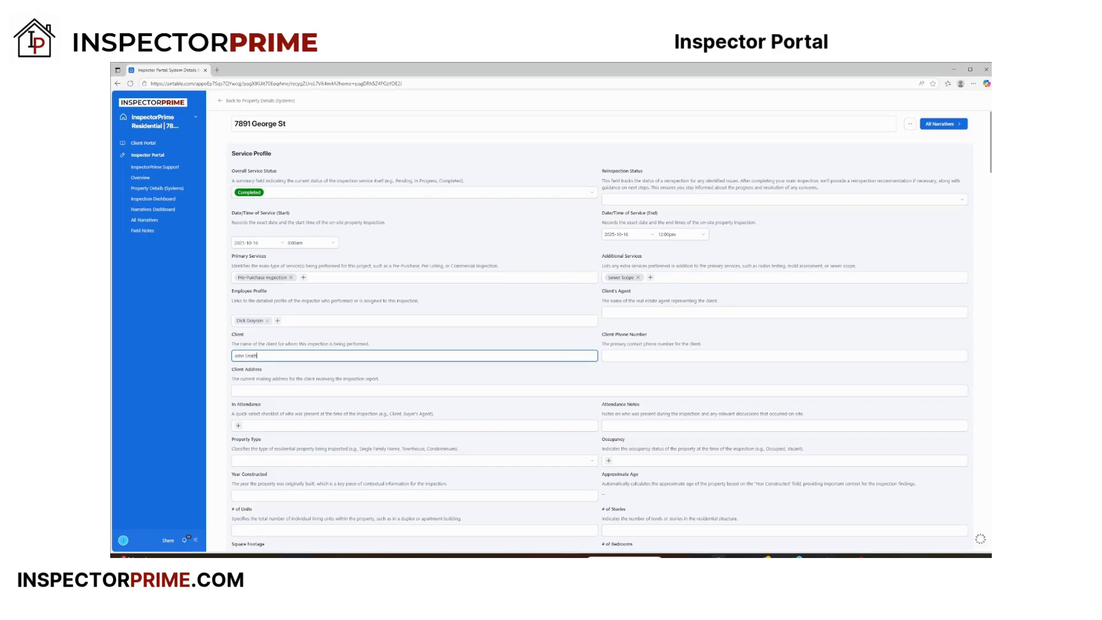
click(621, 356)
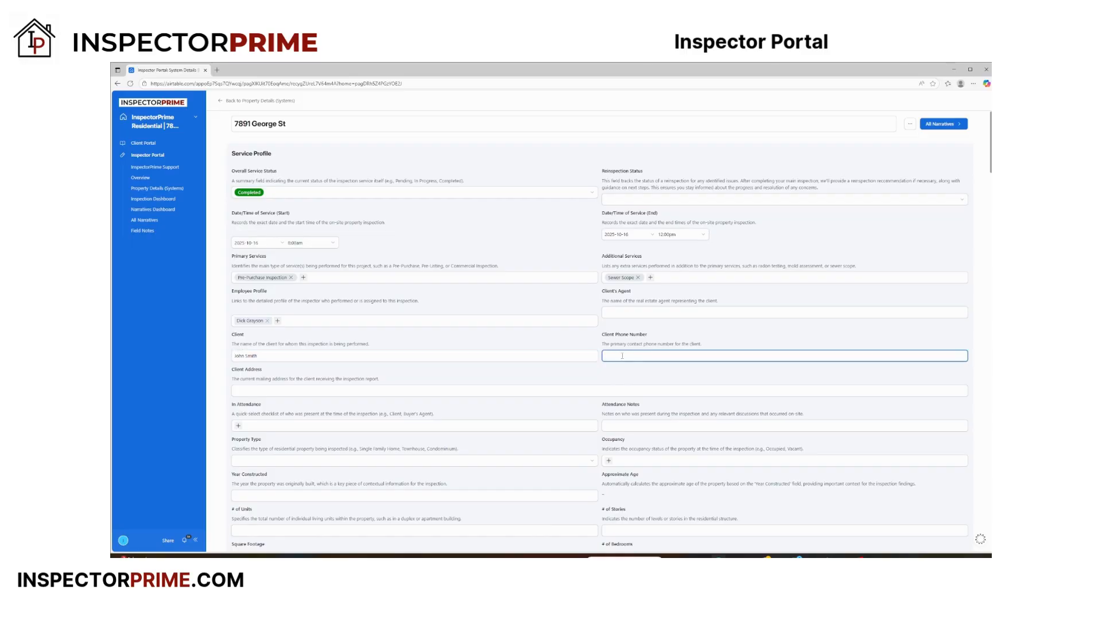
click(247, 392)
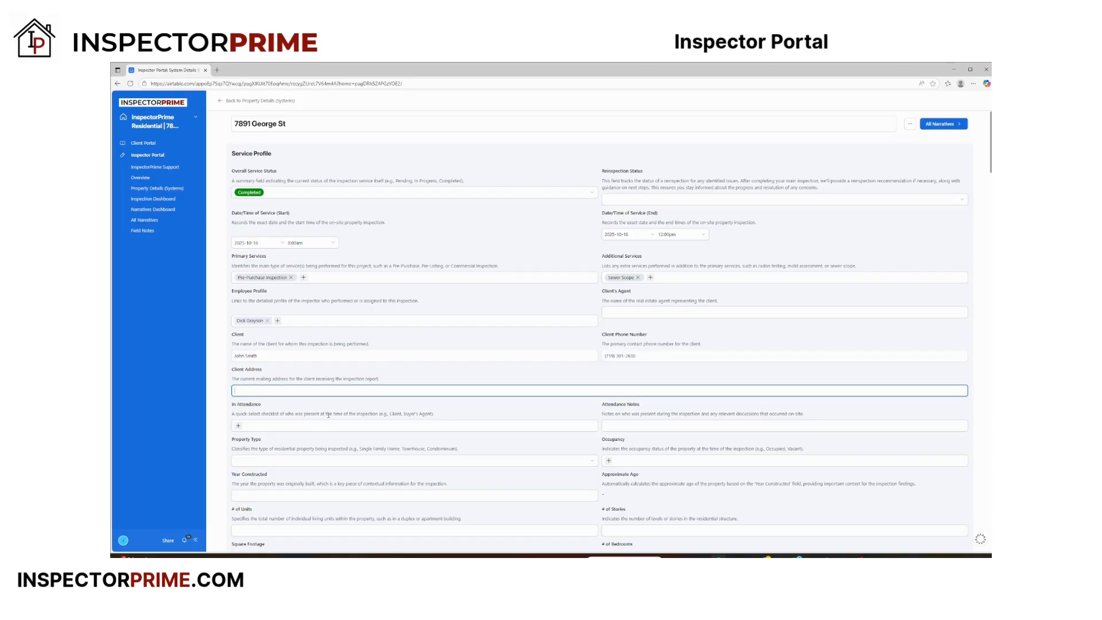
Set the property type to Single Family and the occupancy to Occupied
scroll(258, 428, down, 2)
scroll(273, 394, down, 1)
click(278, 284)
click(283, 322)
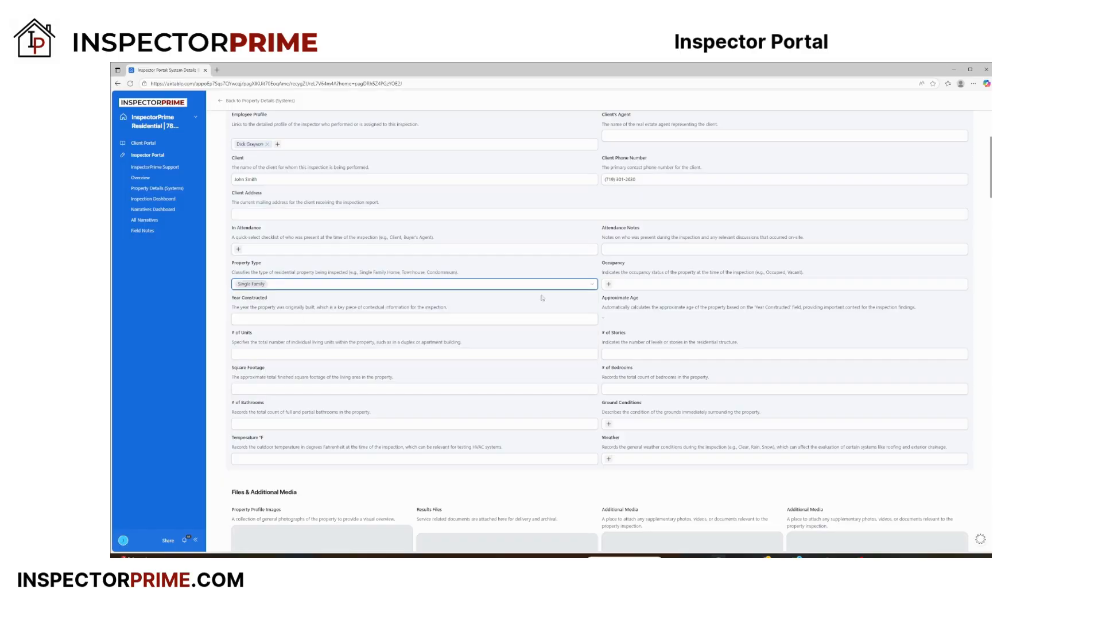
click(622, 287)
click(635, 321)
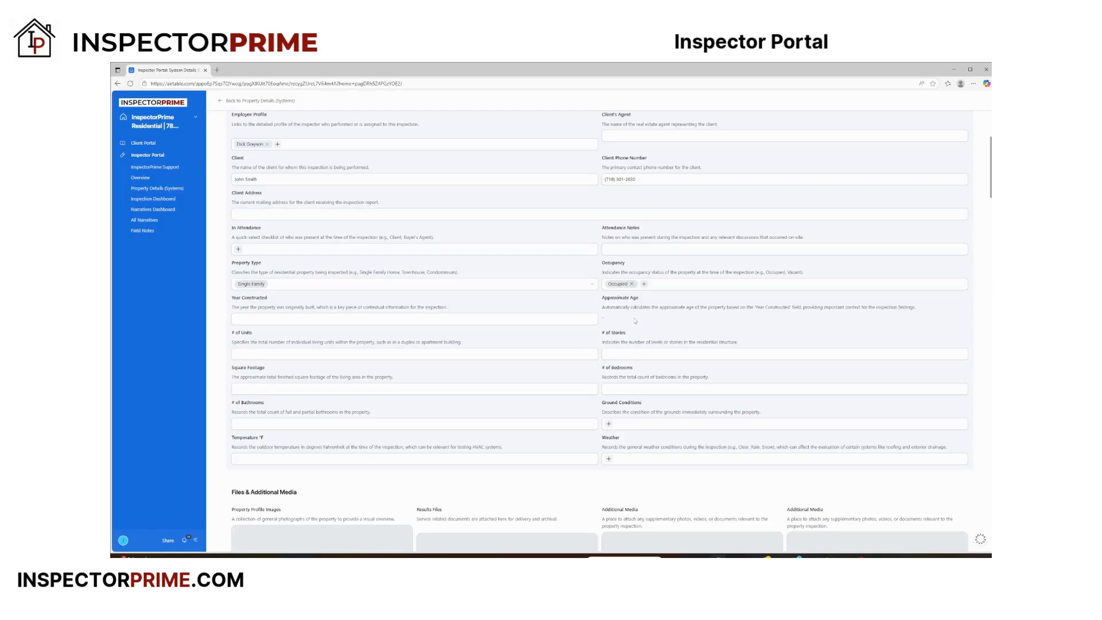
Set the year constructed to 1999 and fill in the number of stories in the service profile
click(269, 318)
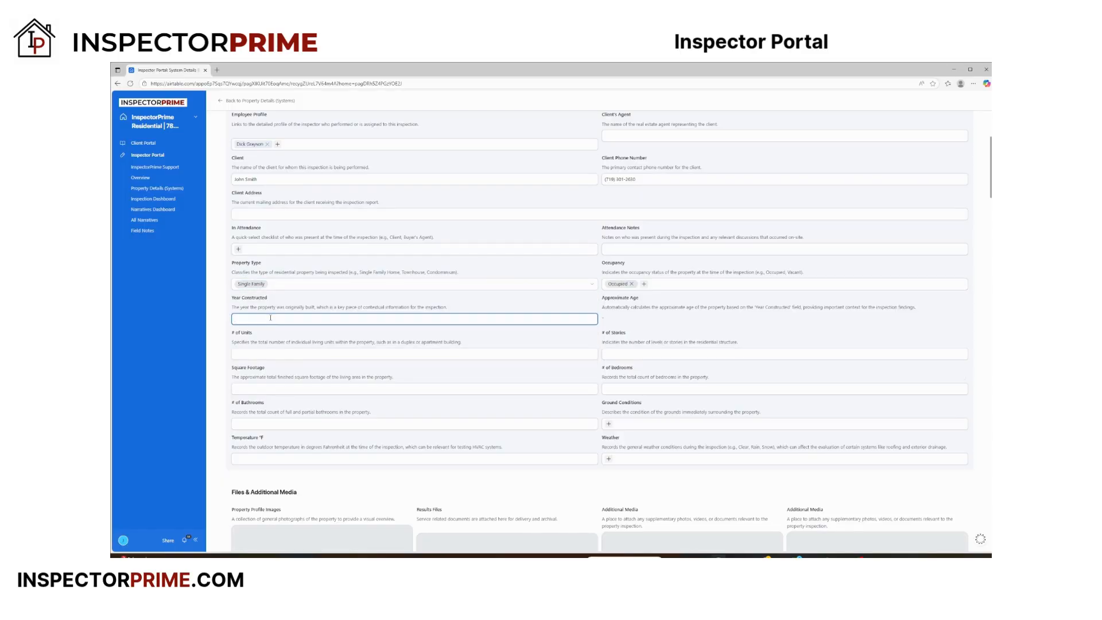
text(1999)
click(428, 352)
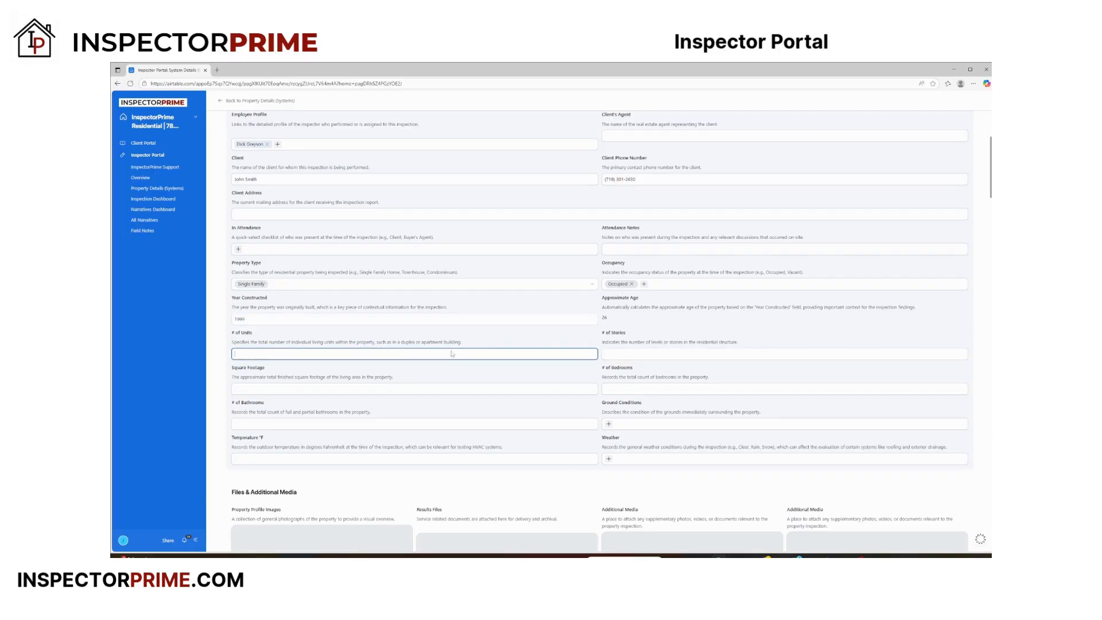
click(612, 352)
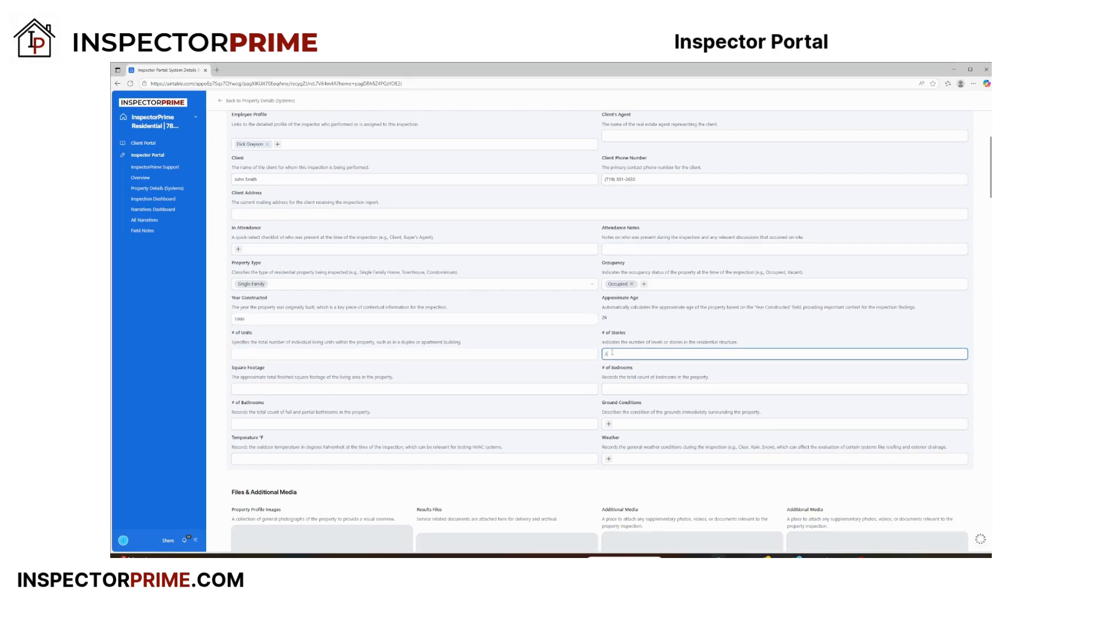
Fill in the square footage and set the property to 4 bedrooms and 4 bathrooms
click(458, 389)
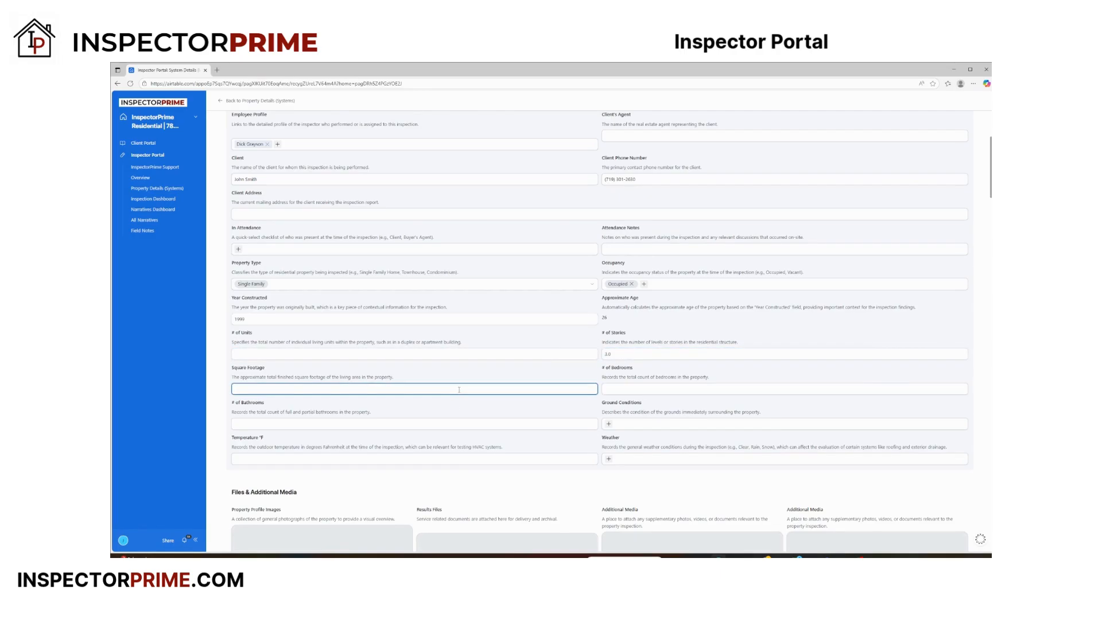
click(659, 388)
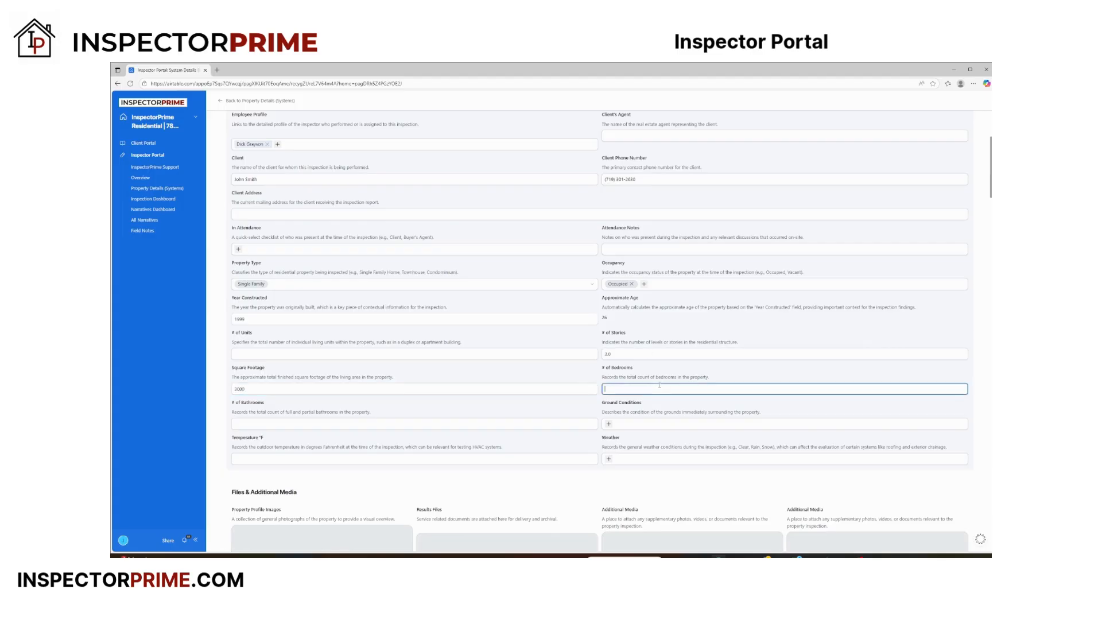
text(4)
click(394, 423)
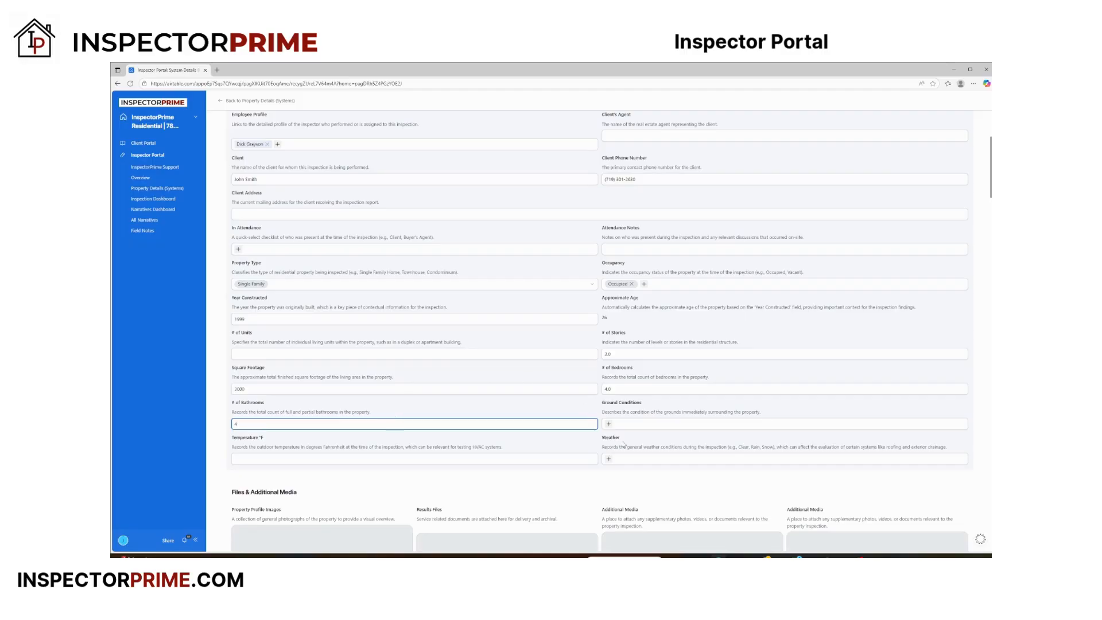
Review the service profile entries and the Files & Additional Media section of the property record
scroll(533, 423, down, 2)
click(496, 422)
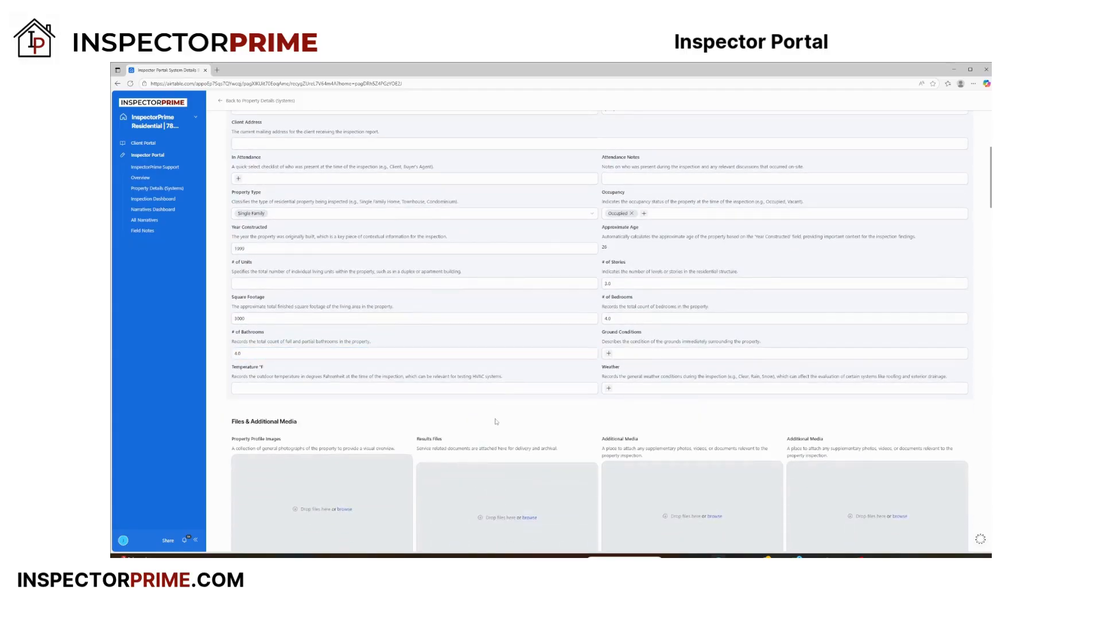
scroll(487, 420, up, 7)
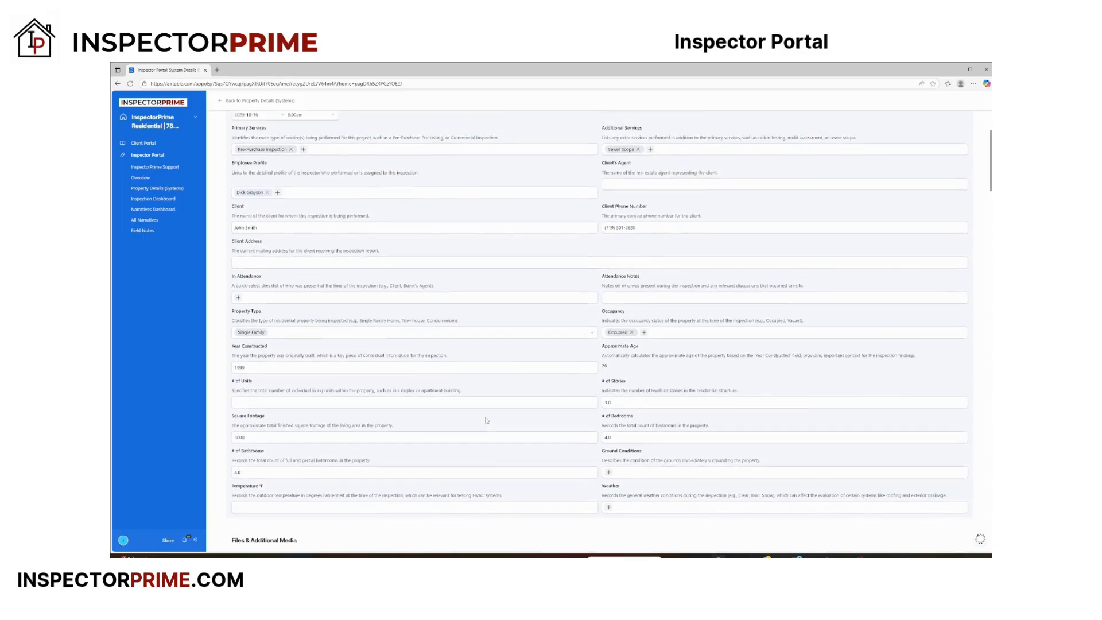
scroll(486, 421, down, 10)
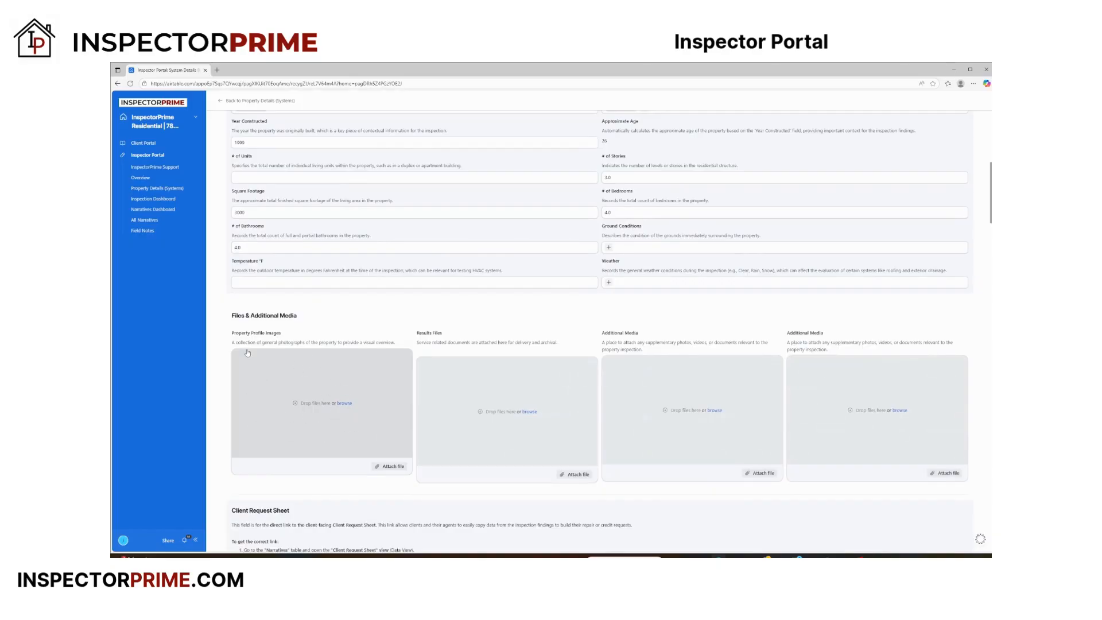
scroll(321, 464, up, 4)
scroll(321, 465, up, 6)
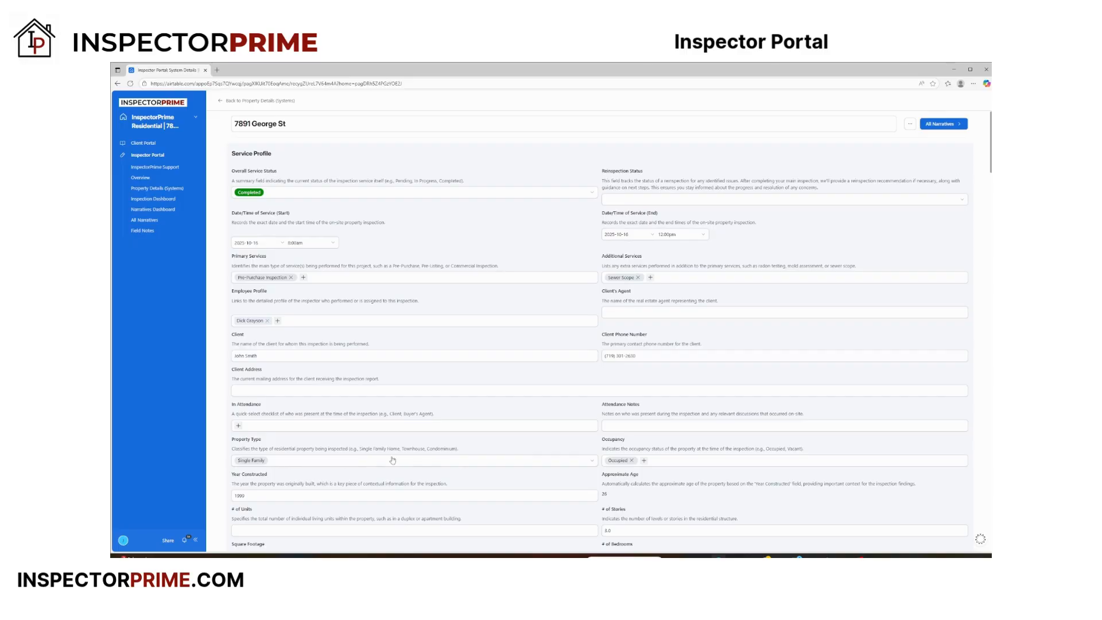
View the Inspection Dashboard's findings overview and the Residential Narratives Dashboard
click(148, 201)
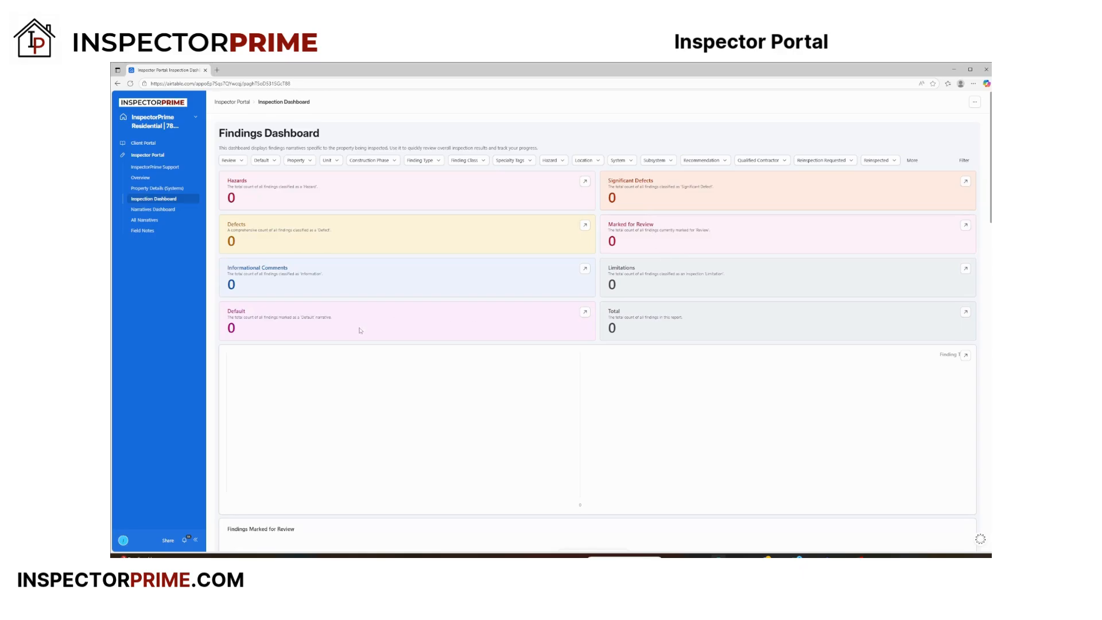
click(155, 210)
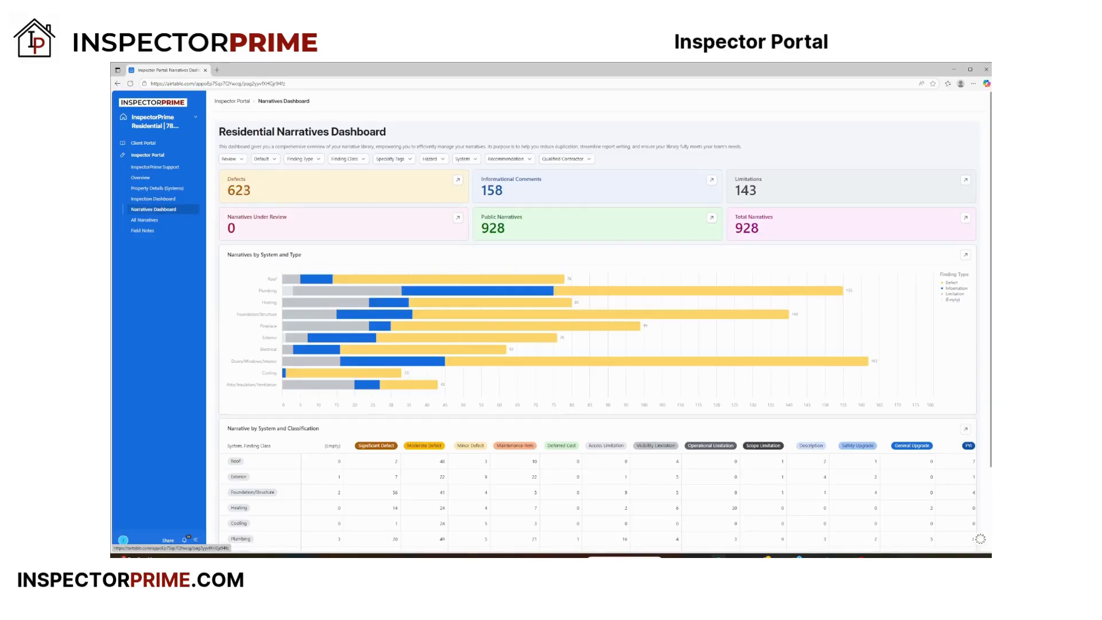